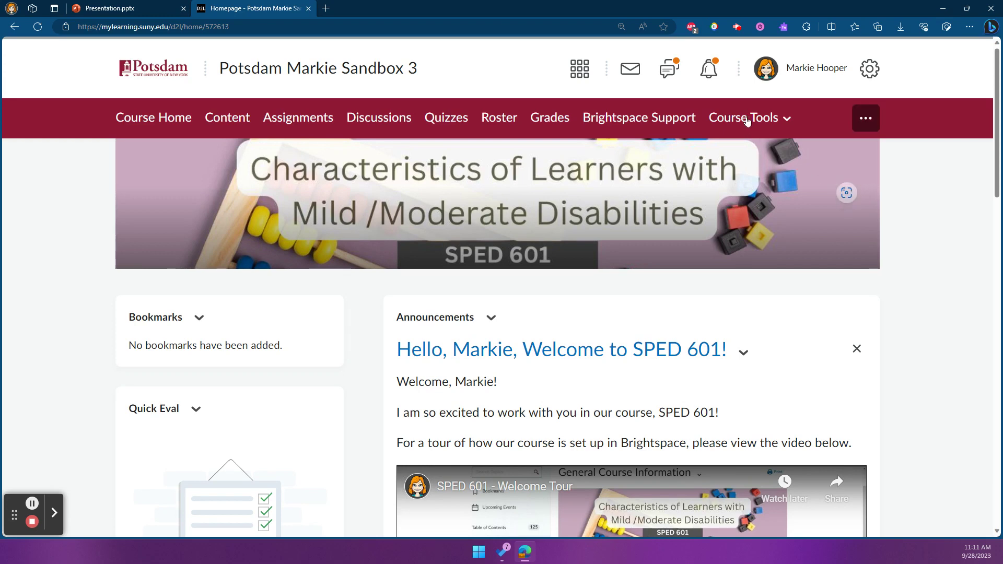
Step: Open the Course Tools dropdown from the course homepage navbar
click(748, 118)
Step: In Course Admin, set assignment and discussion availability defaults to 'Visible with submission restricted' before start and after end, and save
click(748, 156)
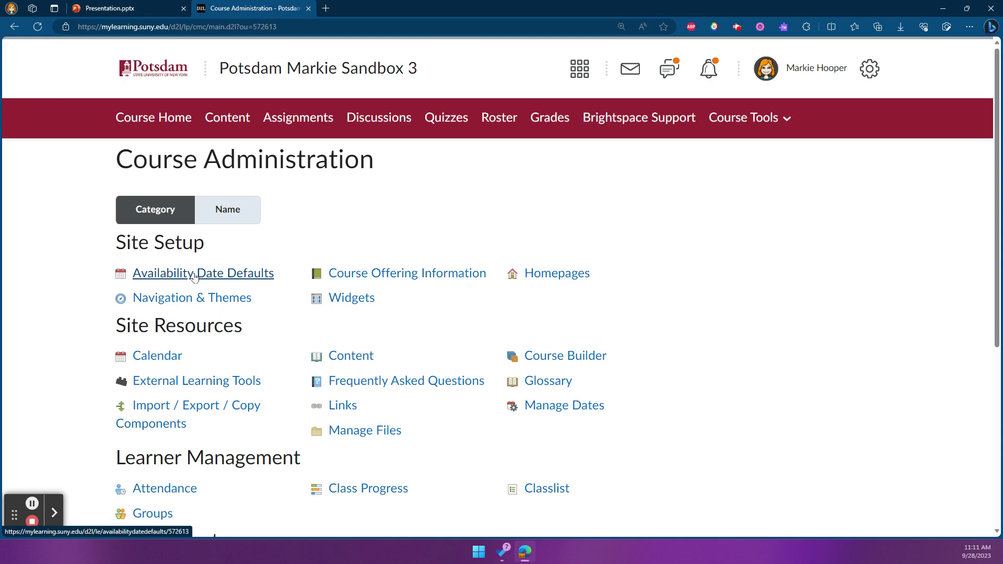
click(193, 276)
scroll(78, 387, down, 5)
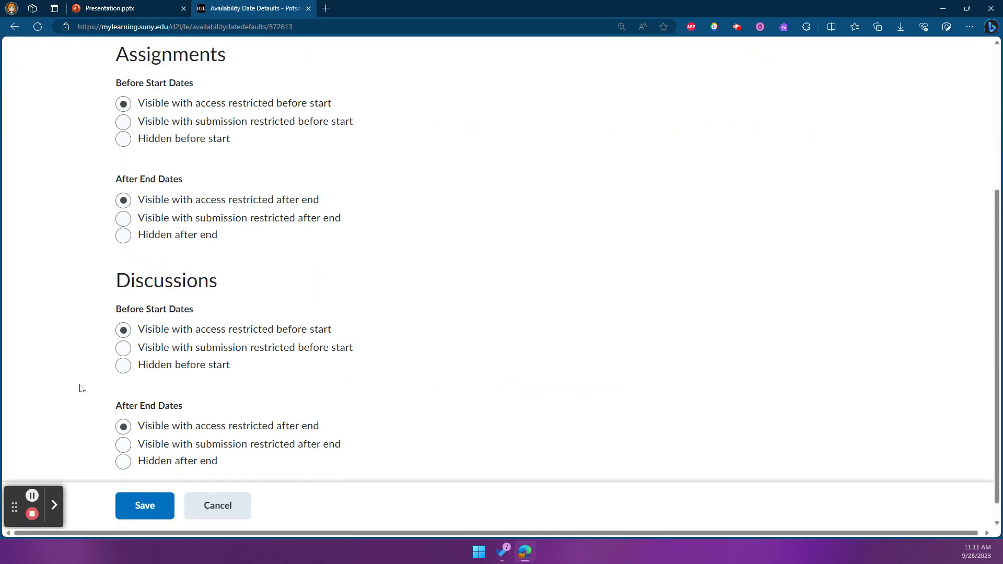
click(123, 122)
click(123, 218)
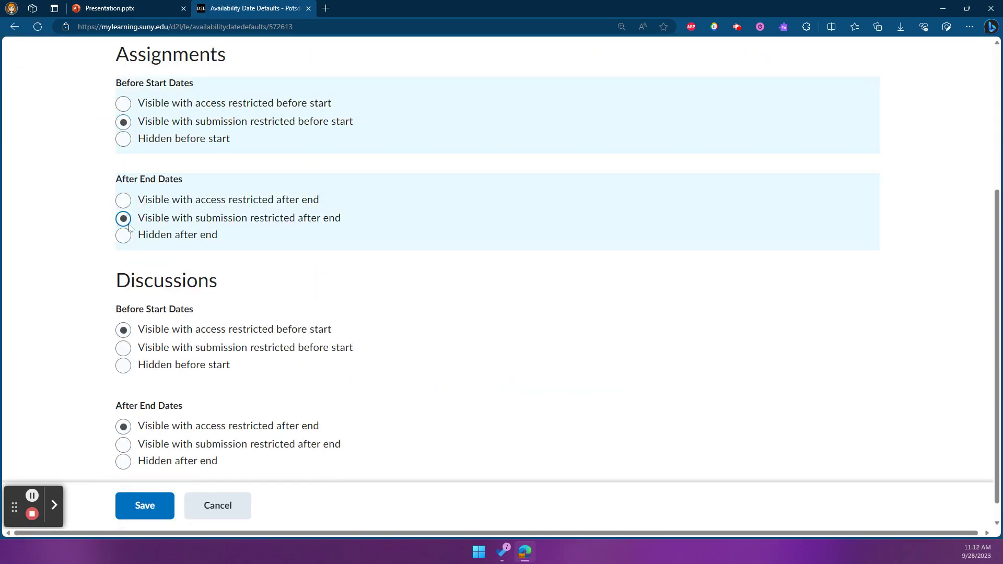
click(124, 348)
click(123, 445)
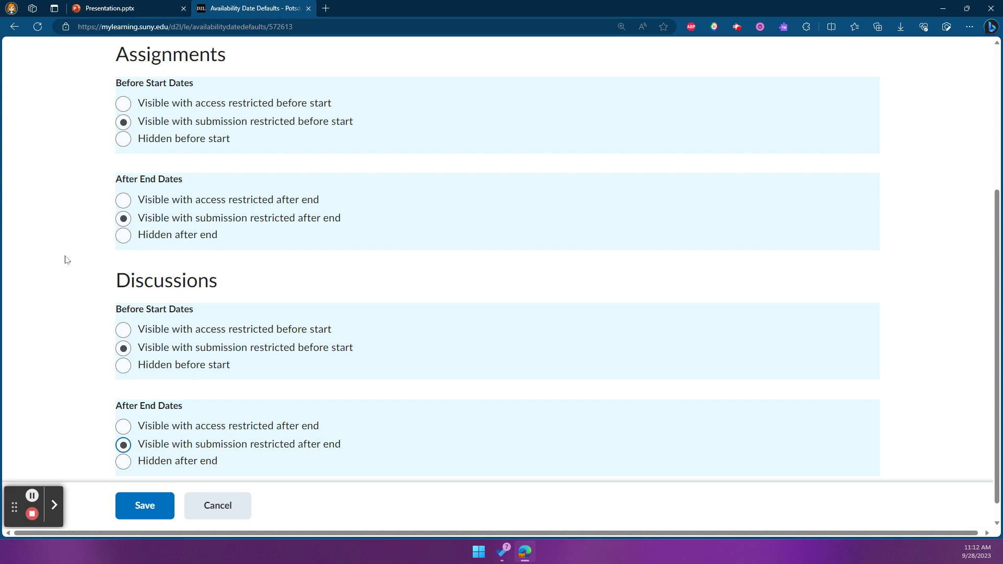
click(162, 497)
scroll(486, 191, up, 5)
Step: Open the course Content, select Week 2: 9/4-9/10, and scroll to its Participate section
click(238, 122)
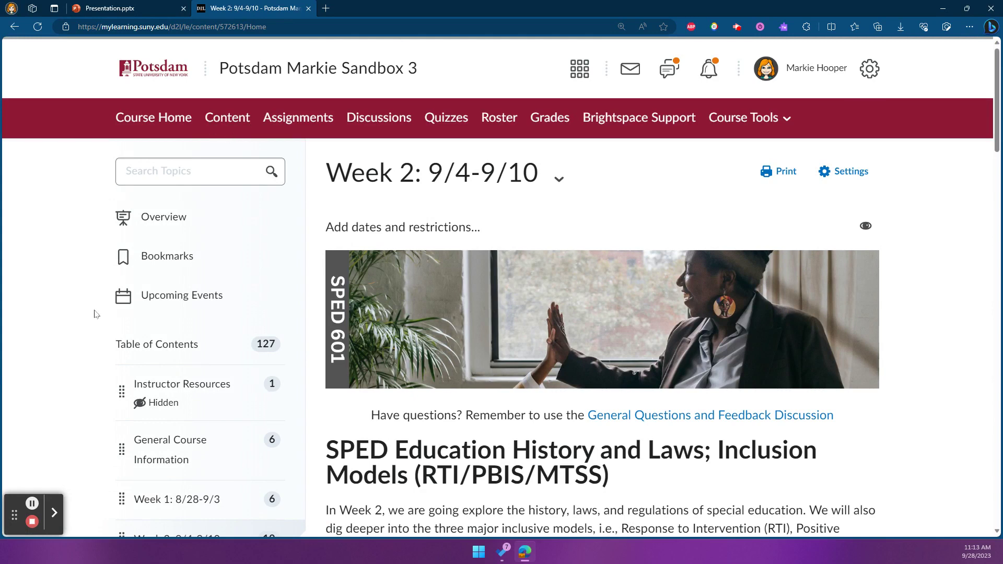
scroll(97, 313, down, 3)
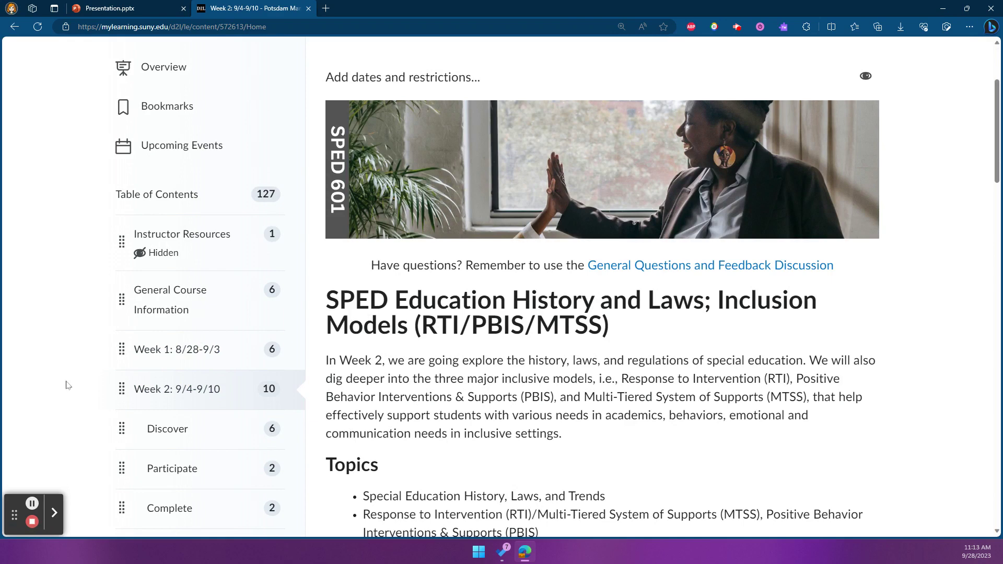
scroll(52, 374, up, 2)
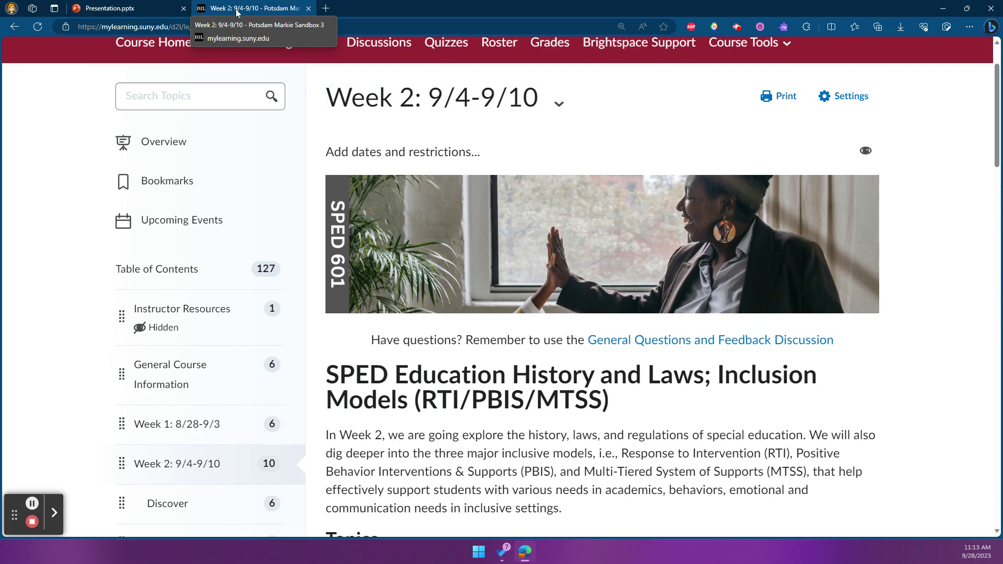
scroll(406, 253, down, 8)
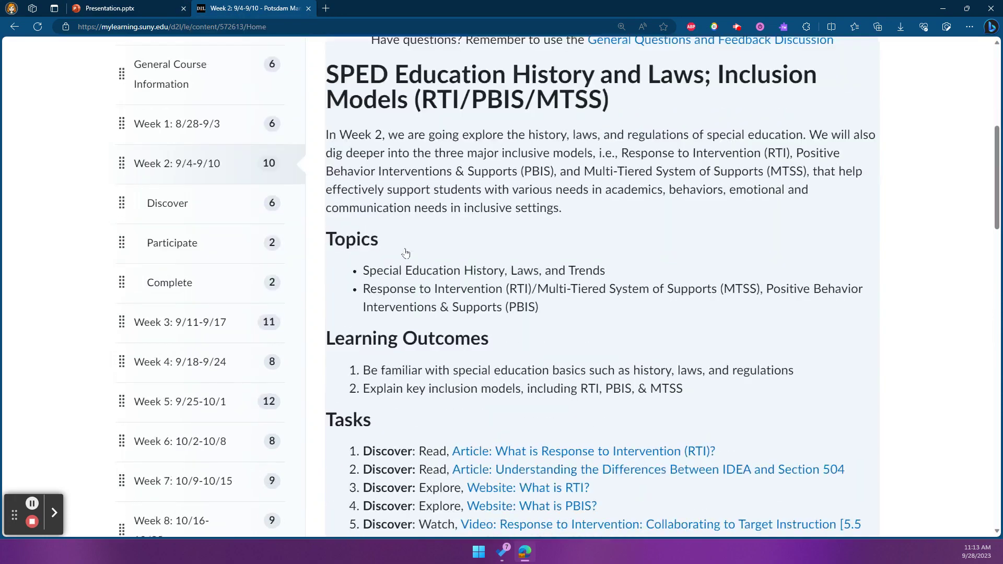
scroll(405, 253, down, 15)
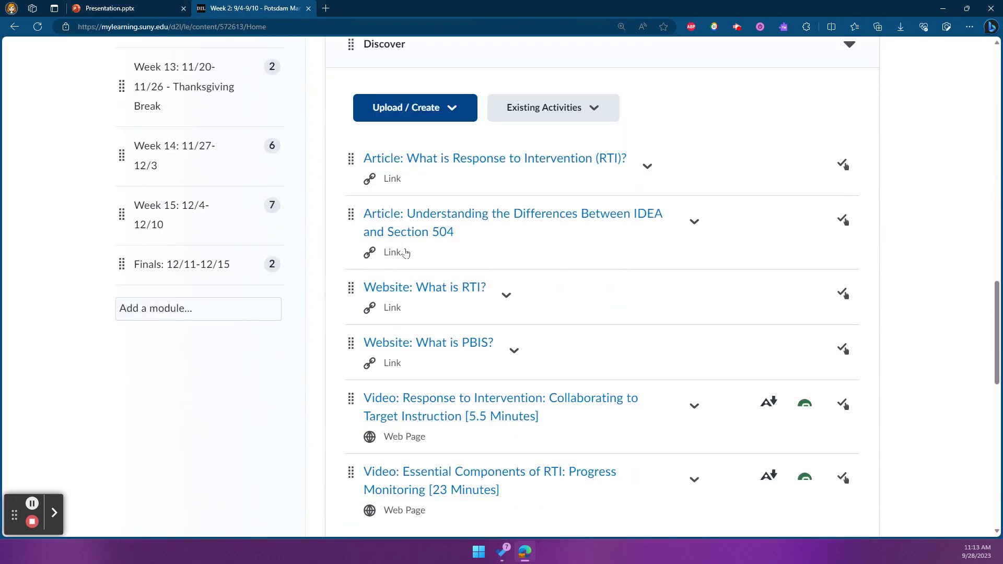
scroll(406, 253, down, 6)
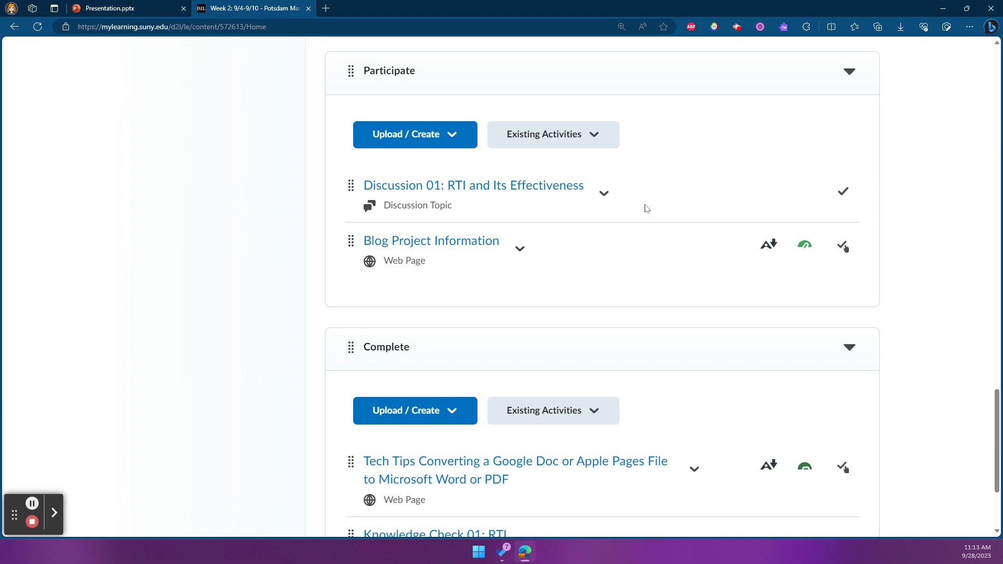
Step: Edit Discussion 01: RTI and Its Effectiveness properties in place and reveal its date and restriction fields
click(604, 194)
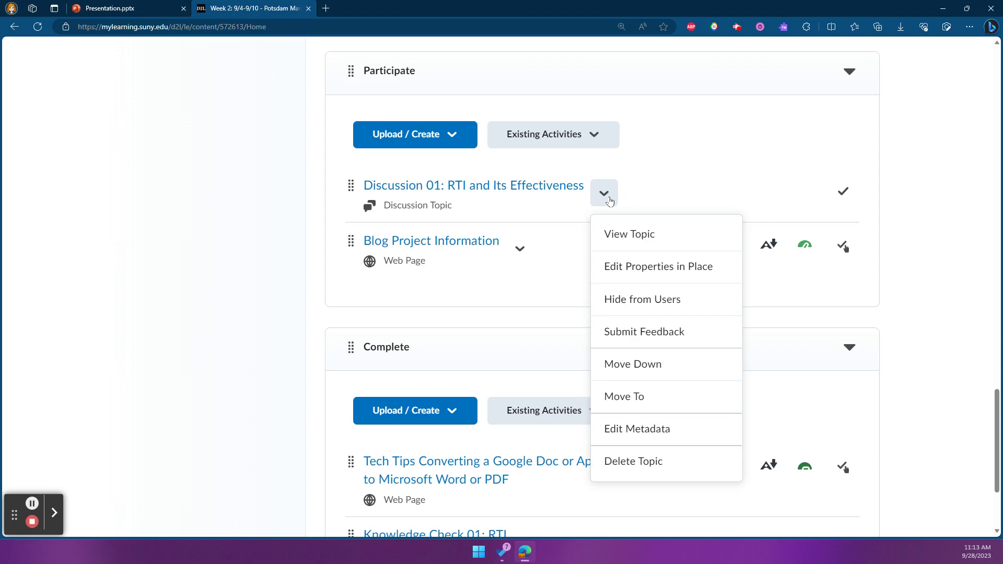
click(627, 269)
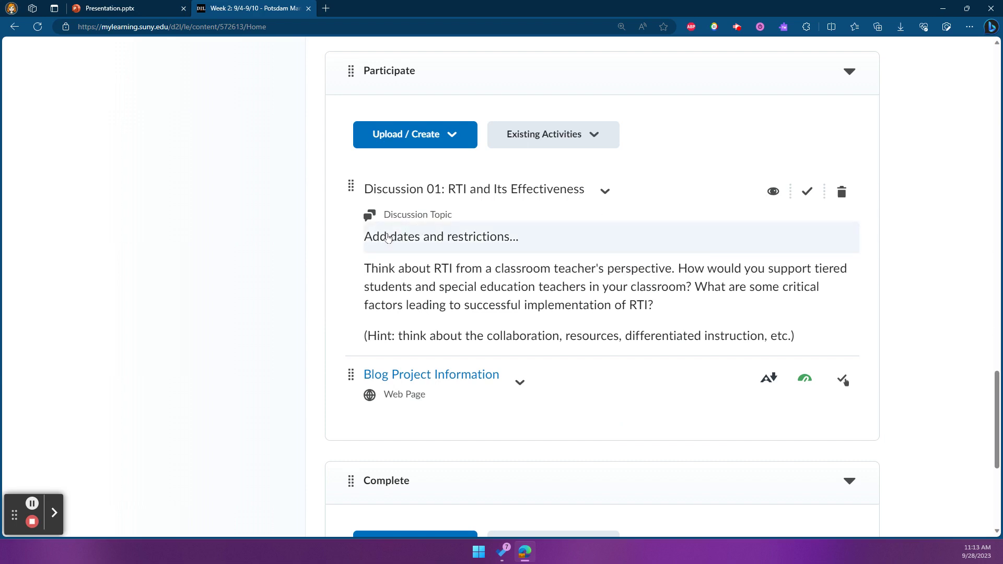
click(423, 240)
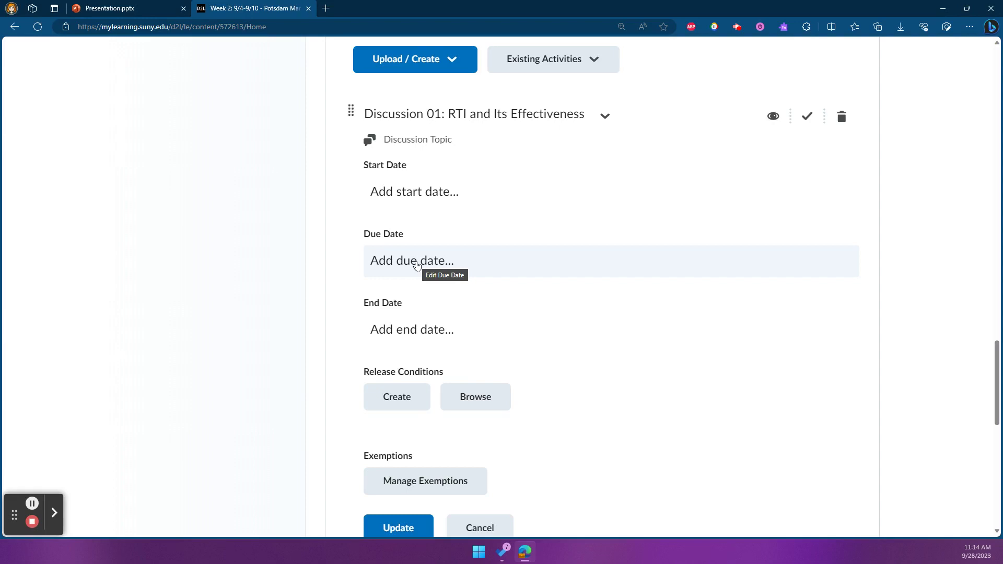
Step: Give Discussion 01 an end date of 9/10/2023 at 11:59 PM
click(391, 334)
click(405, 332)
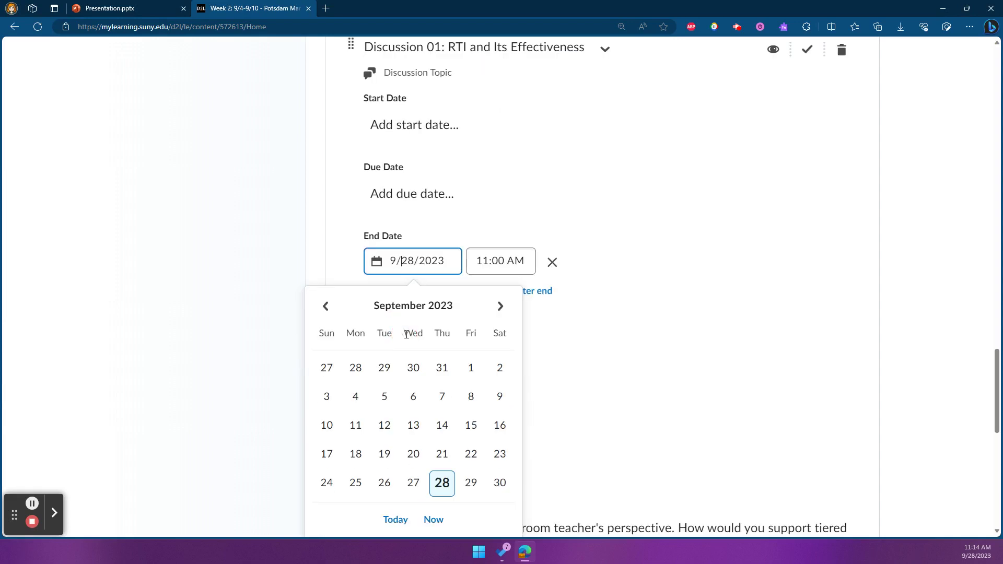
triple_click(440, 262)
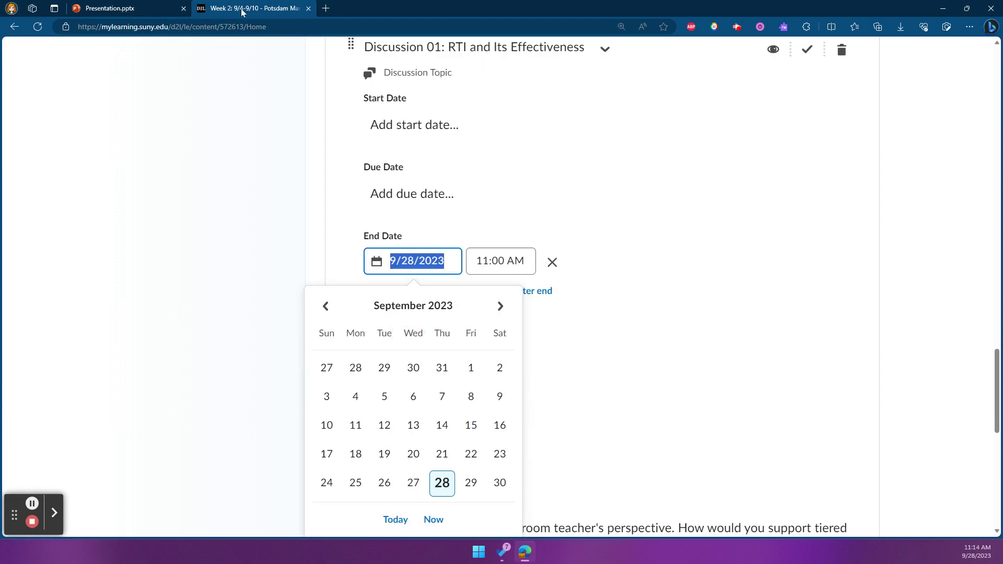
text(9/10/2023)
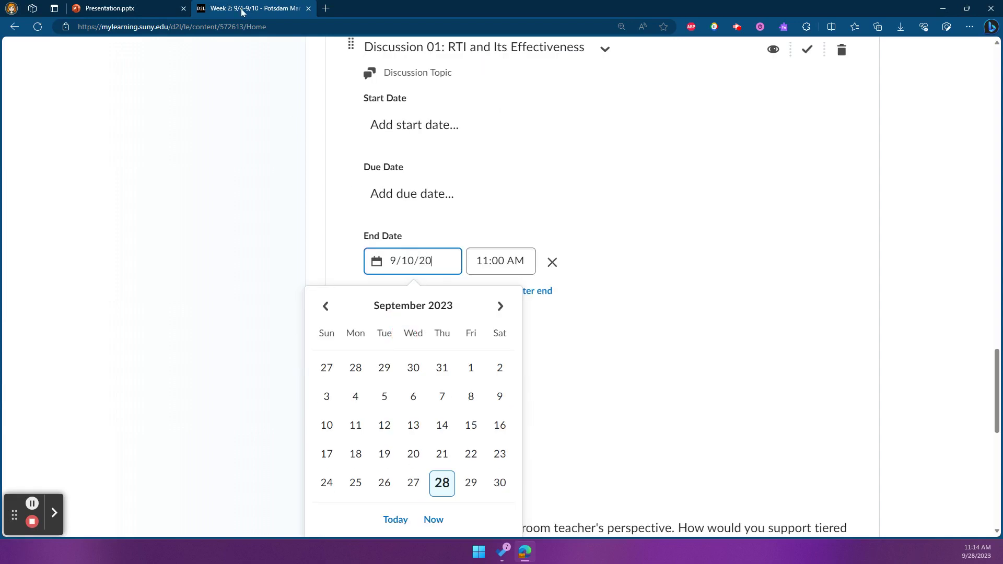
click(491, 260)
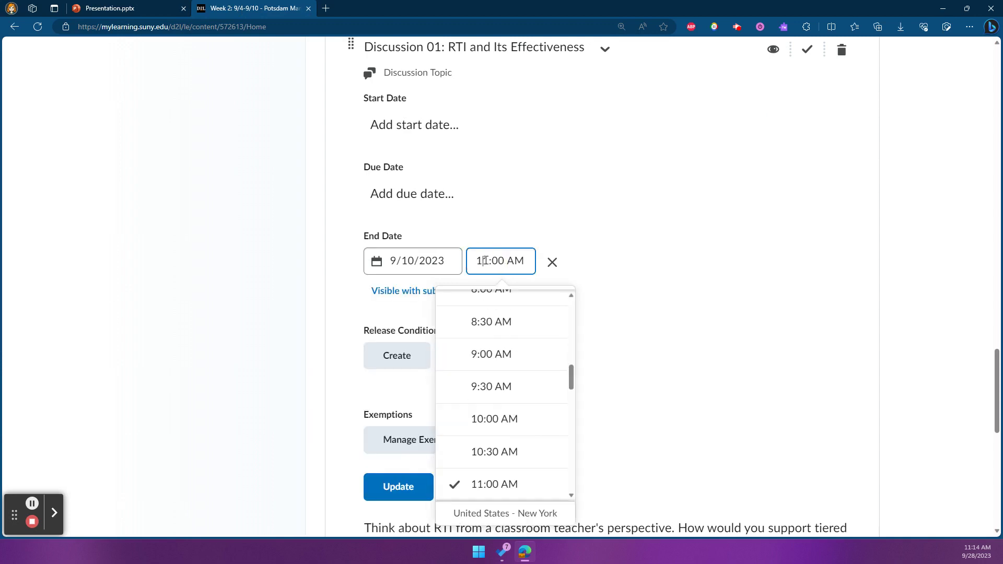
scroll(572, 368, down, 15)
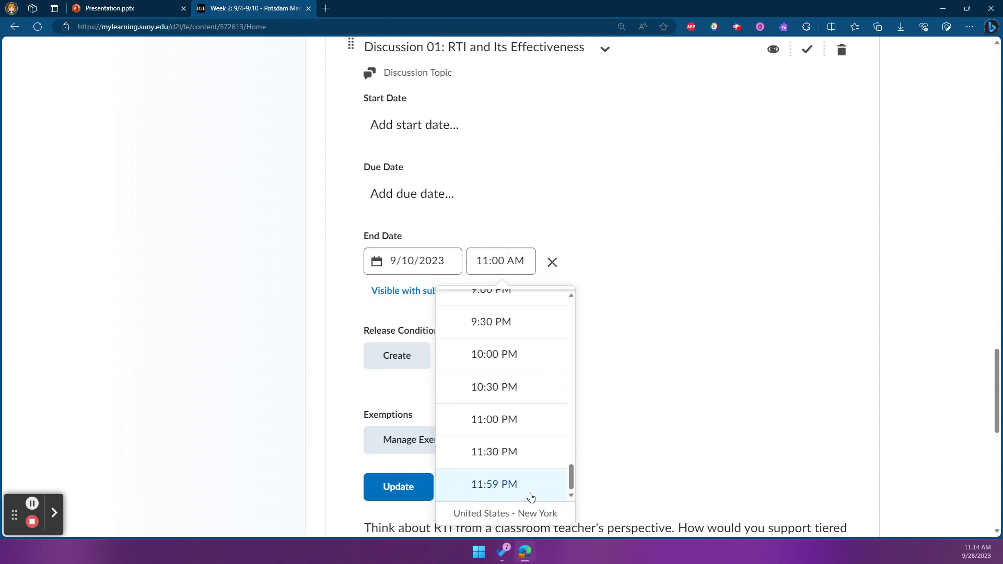
click(531, 491)
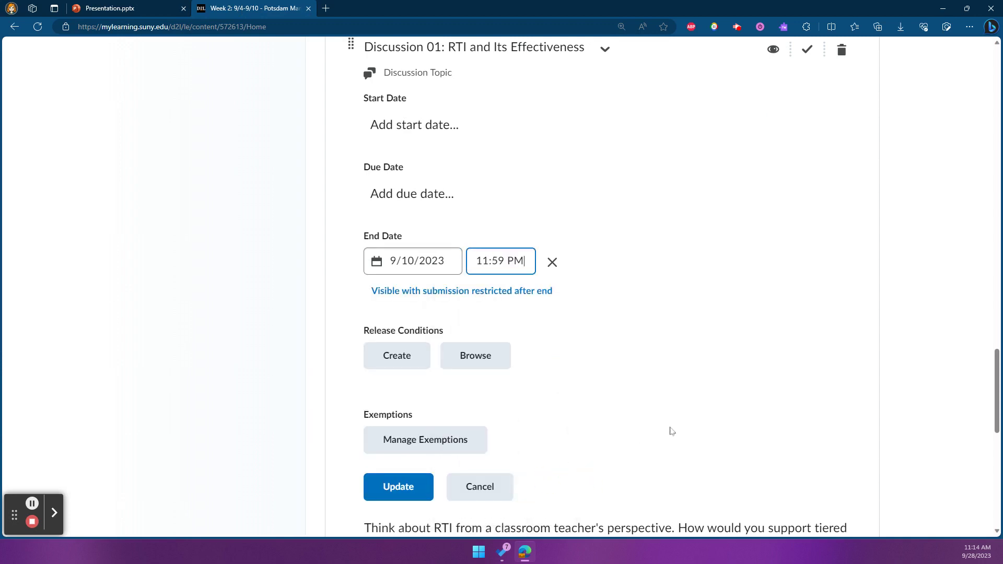
Step: Add the discussion's availability dates to the Calendar and update the restrictions
click(387, 296)
click(385, 285)
click(353, 316)
click(395, 486)
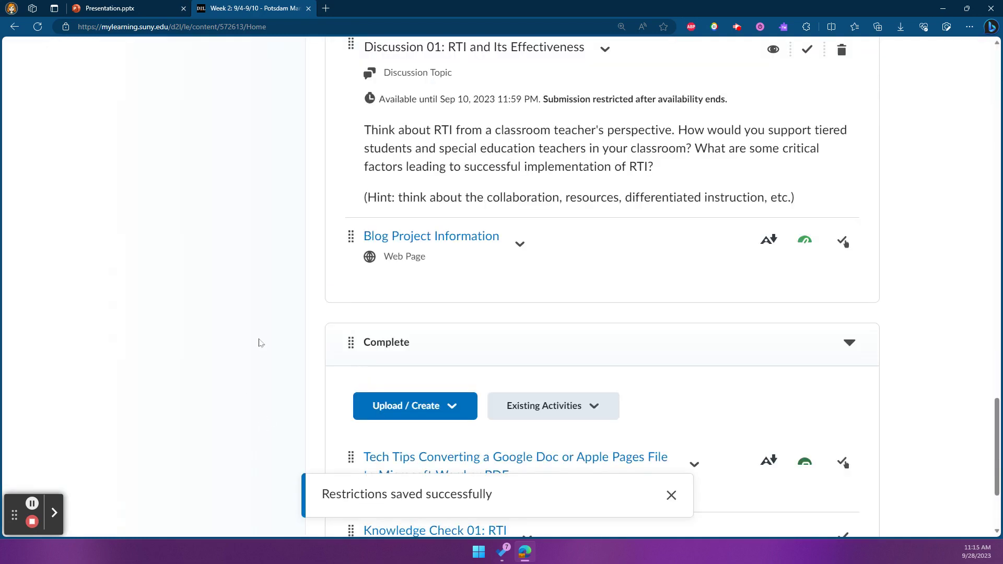
Step: Edit Knowledge Check 01: RTI properties in place and show its date and restriction fields
scroll(267, 339, down, 3)
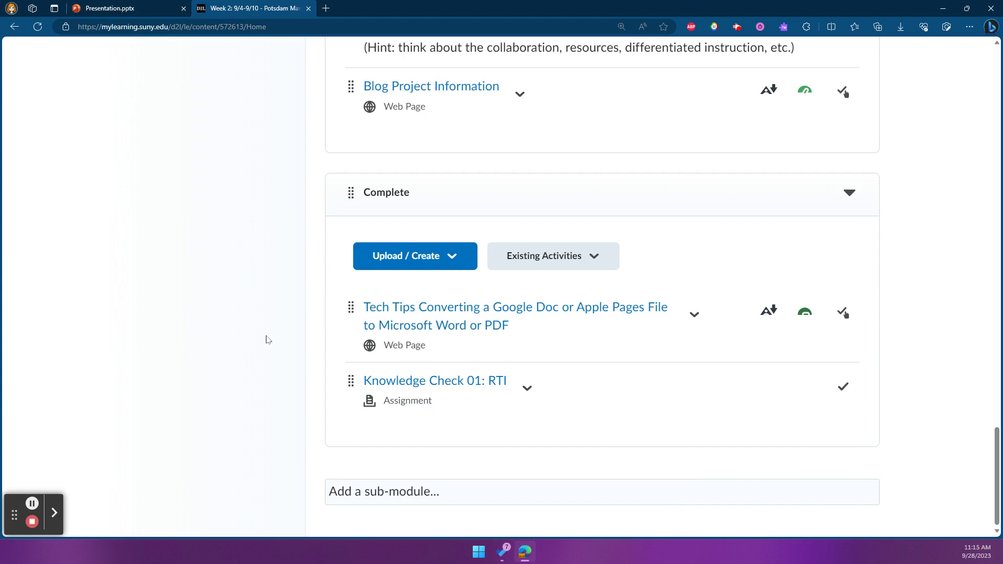
click(528, 390)
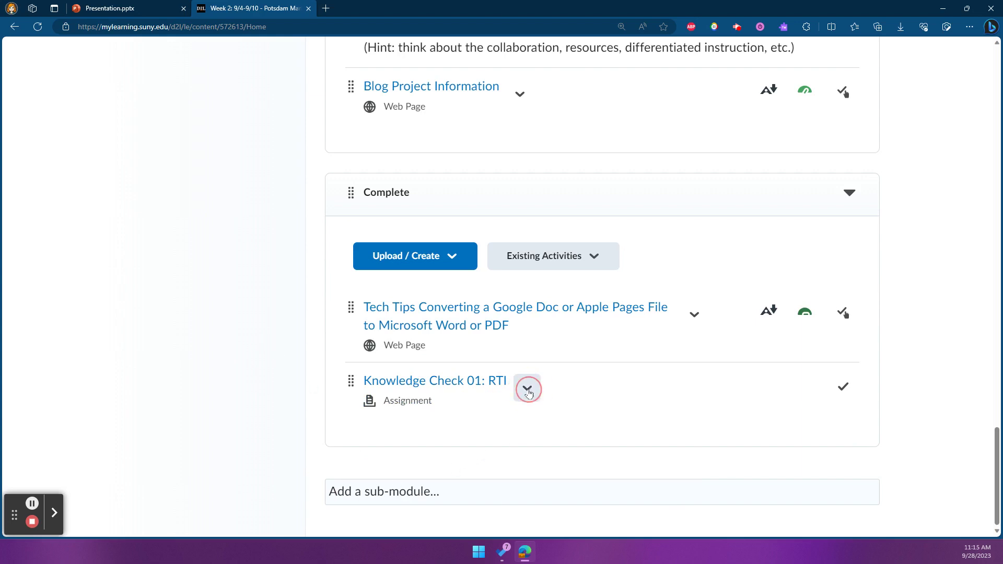
click(577, 156)
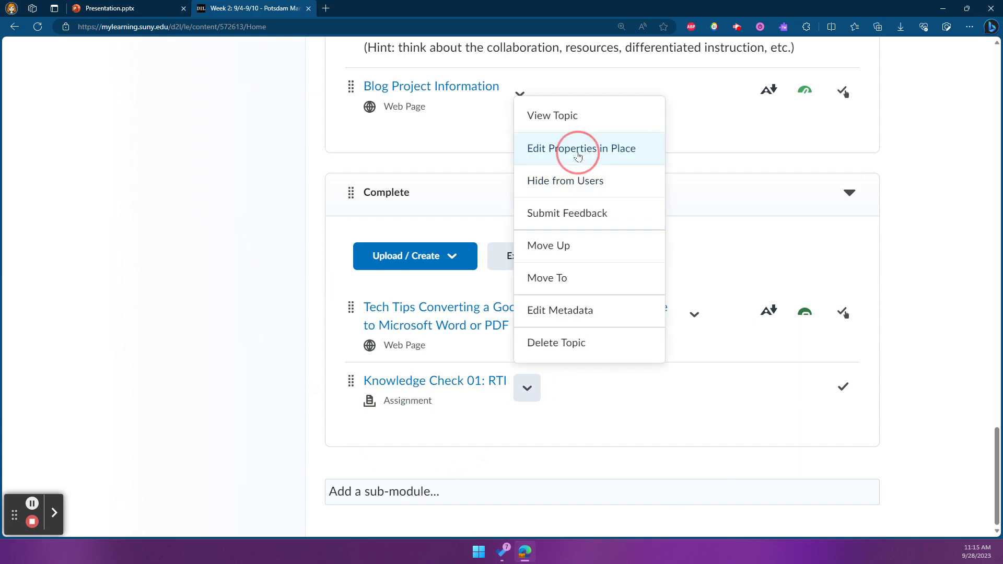
scroll(297, 430, down, 3)
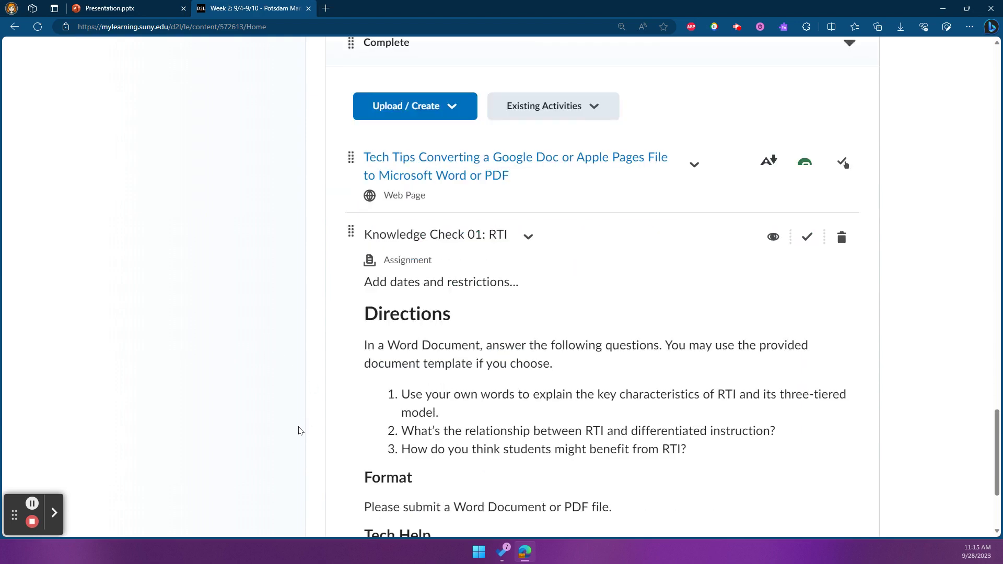
click(421, 285)
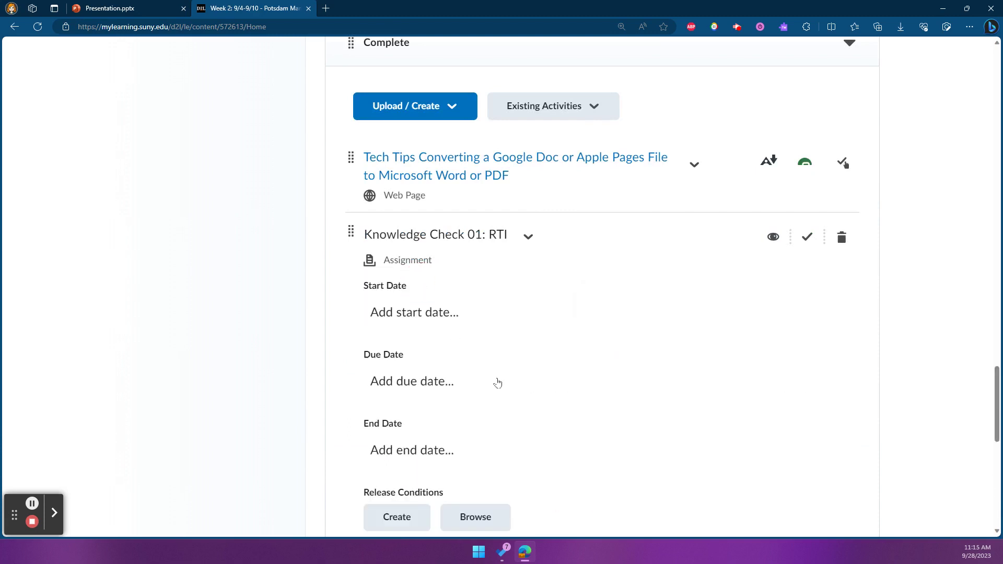
Step: Give Knowledge Check 01: RTI a due date of 9/10/2023 at 11:59 PM
click(410, 381)
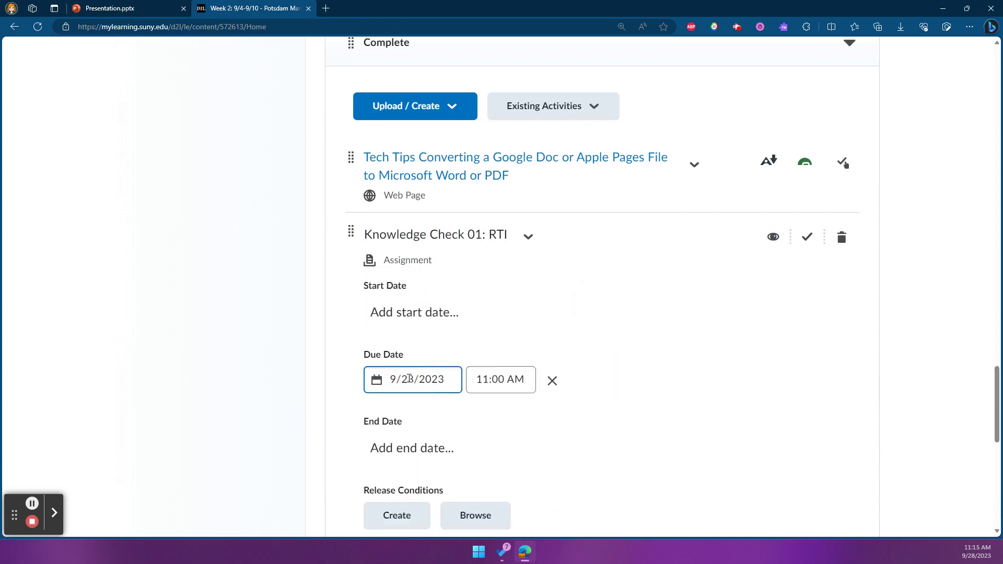
click(410, 379)
key(ctrl+a)
text(9/10/)
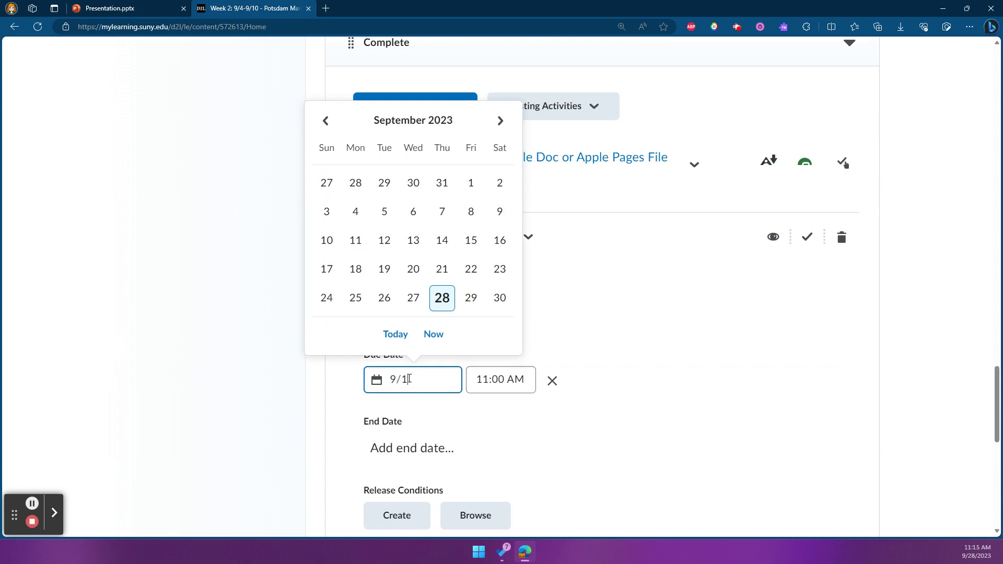
key(BackSpace)
text(/222)
key(BackSpace)
key(BackSpace)
text(023)
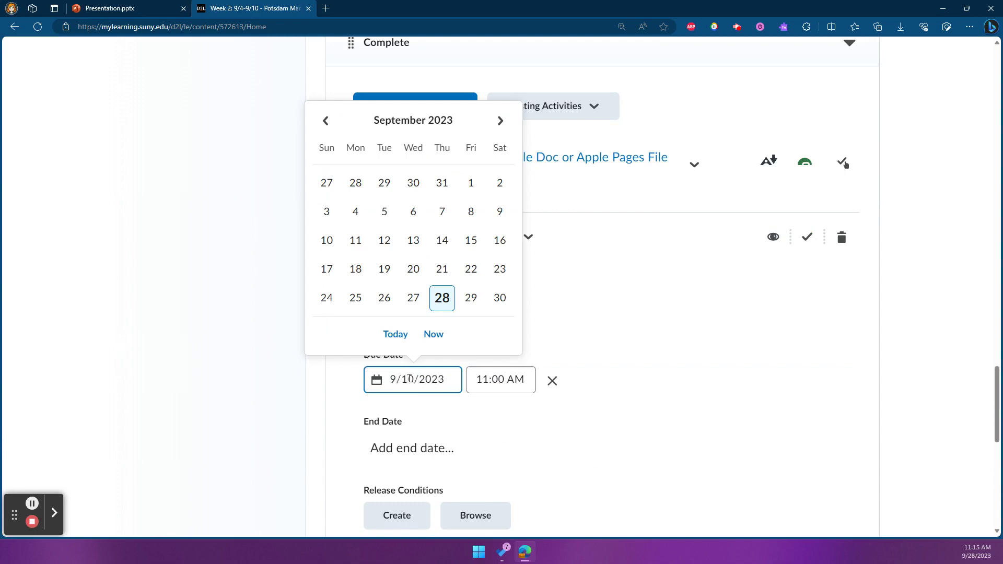
click(507, 379)
drag(571, 190, 570, 323)
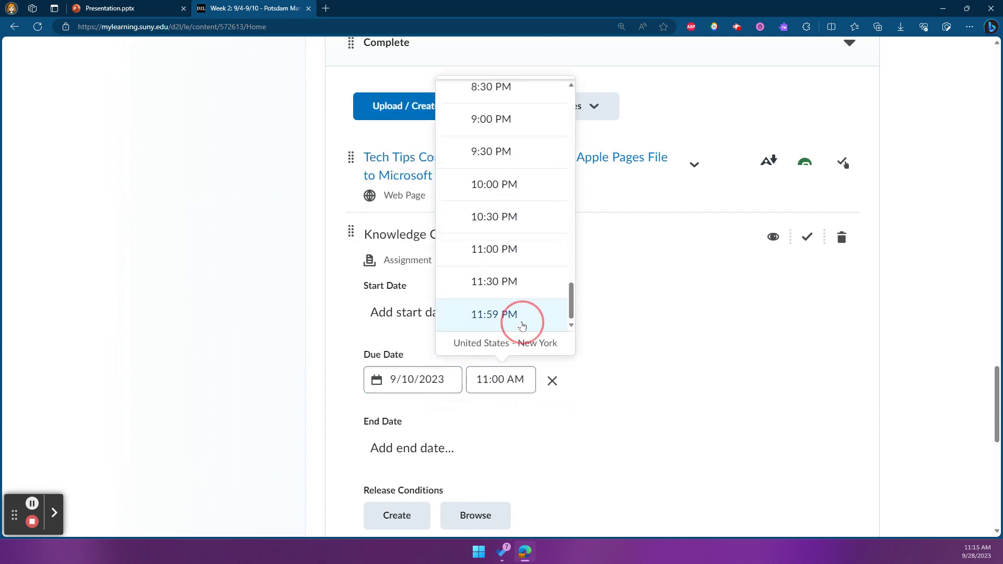
click(517, 318)
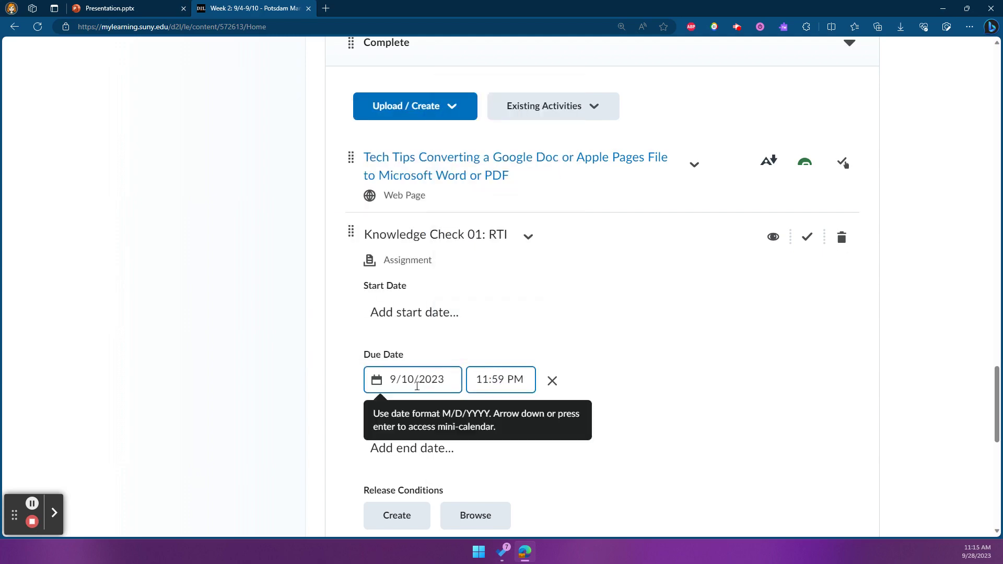
scroll(320, 406, down, 3)
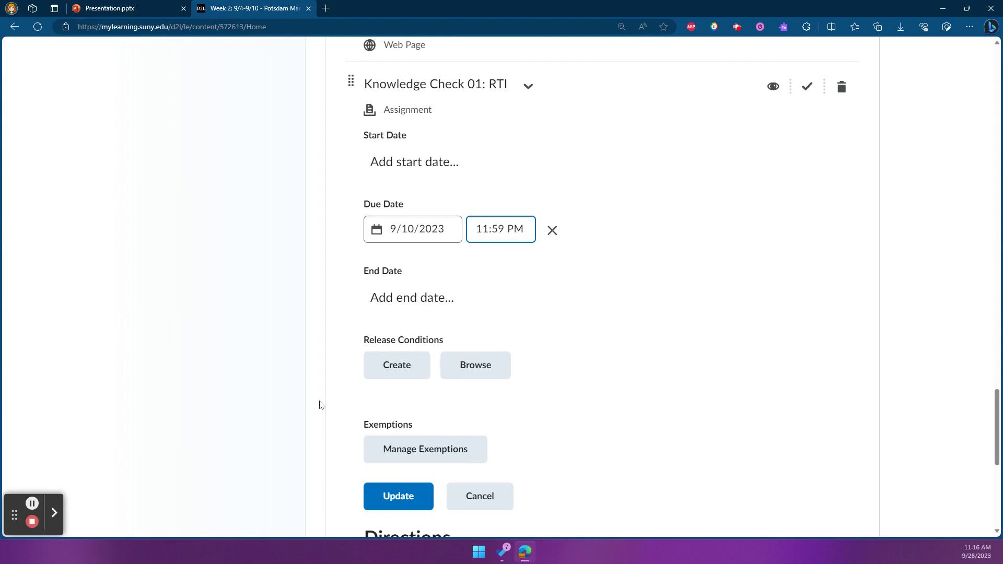
Step: Add an end date of 9/12/2023 at 11:59 PM to Knowledge Check 01: RTI and save the dates
click(382, 307)
click(398, 299)
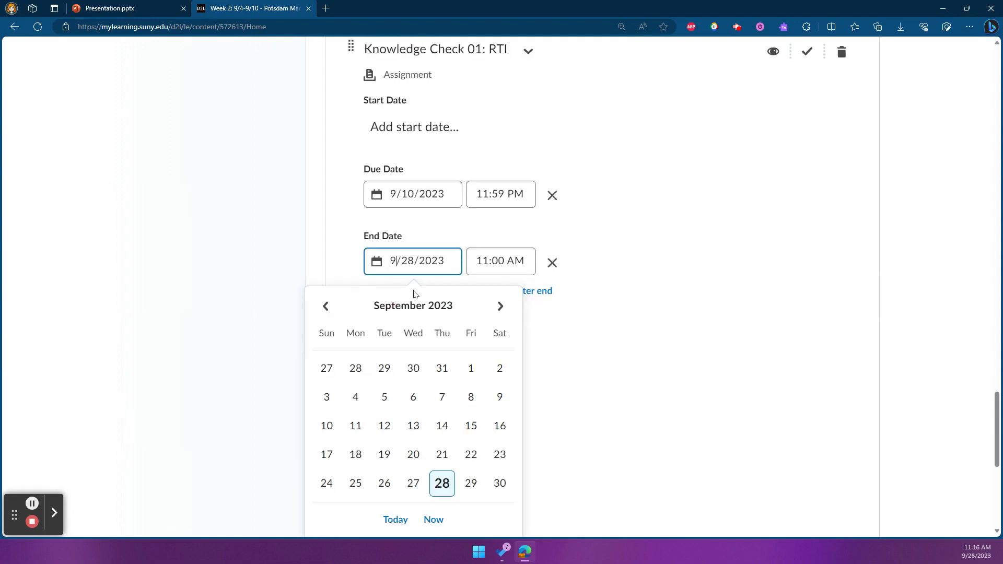
click(411, 260)
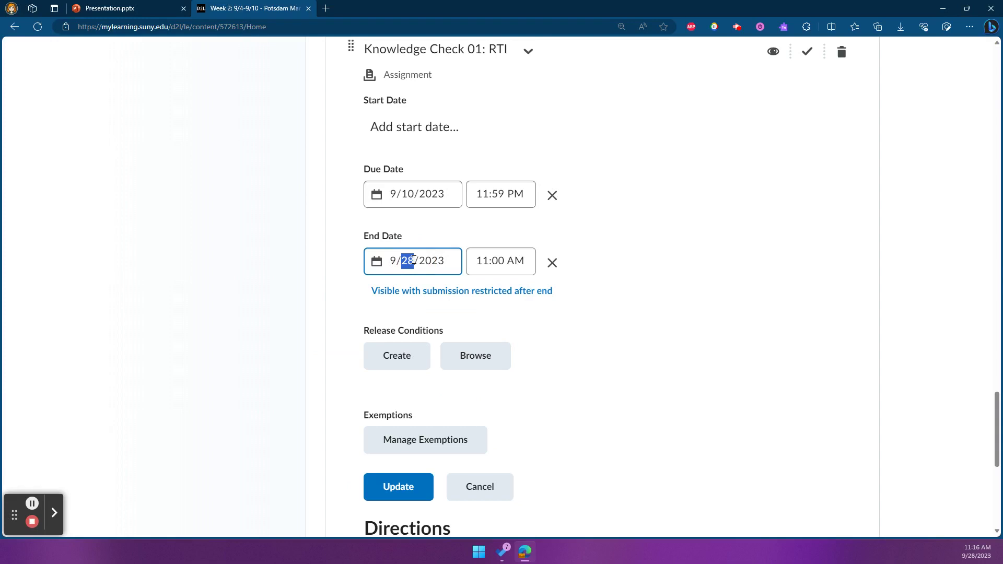
text(12)
click(500, 261)
key(End)
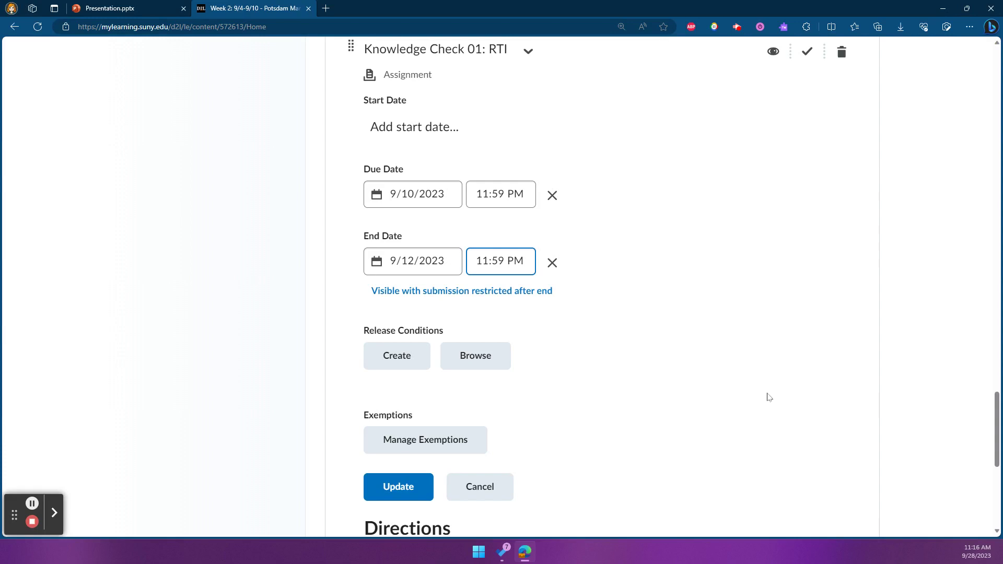
click(402, 487)
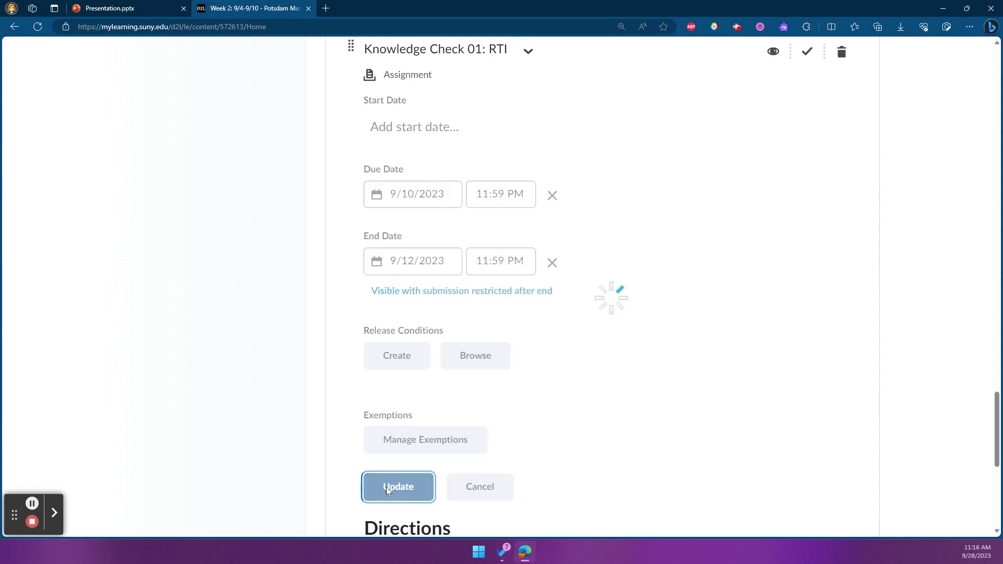